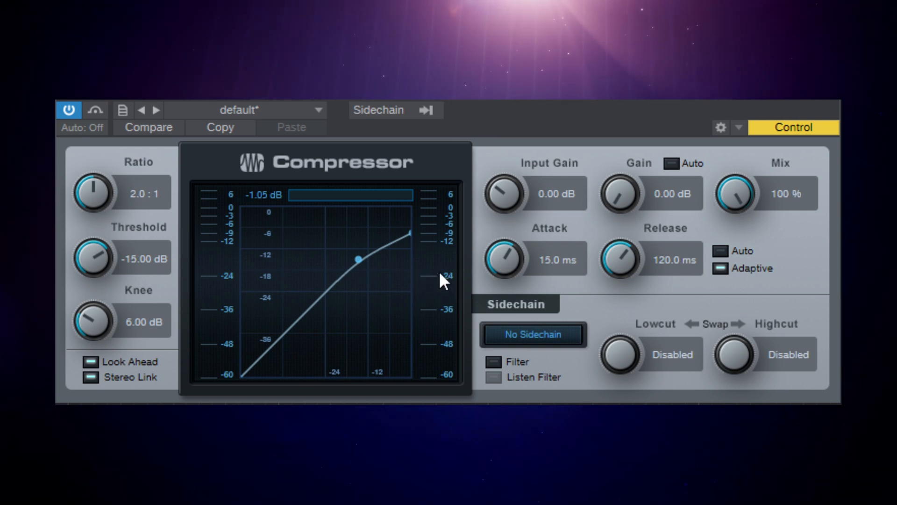
- Play the track through the compressor and examine its level meters and gain reduction
mouse_move(448, 256)
key("space")
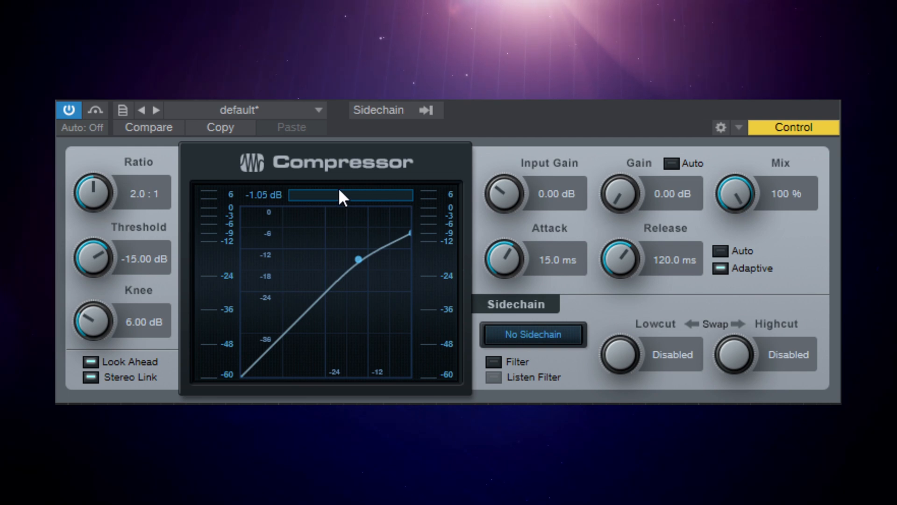
mouse_move(436, 234)
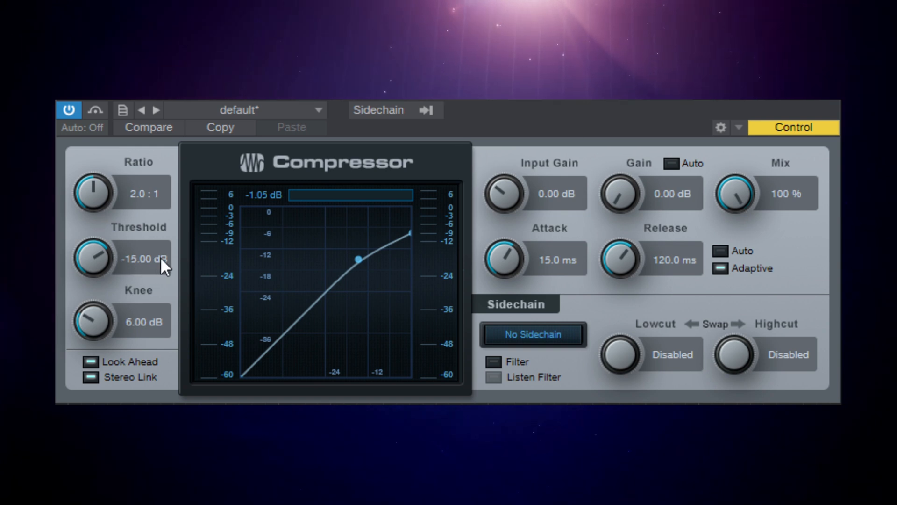
- Audition the track with the threshold lowered to -32.96 dB, and raise the threshold to -21.24 dB
mouse_move(95, 262)
left_mouse_down()
mouse_move(96, 285)
mouse_move(98, 257)
left_mouse_up()
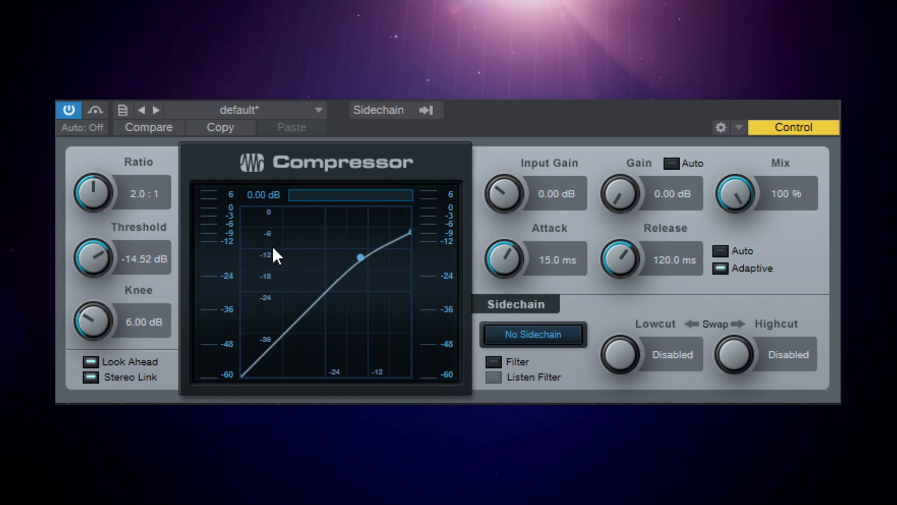
left_click_drag(362, 256, 299, 347)
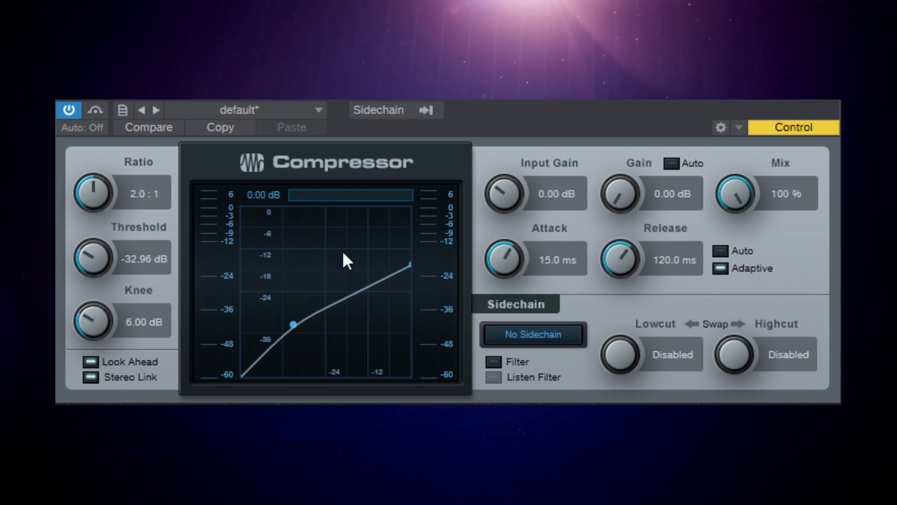
key("space")
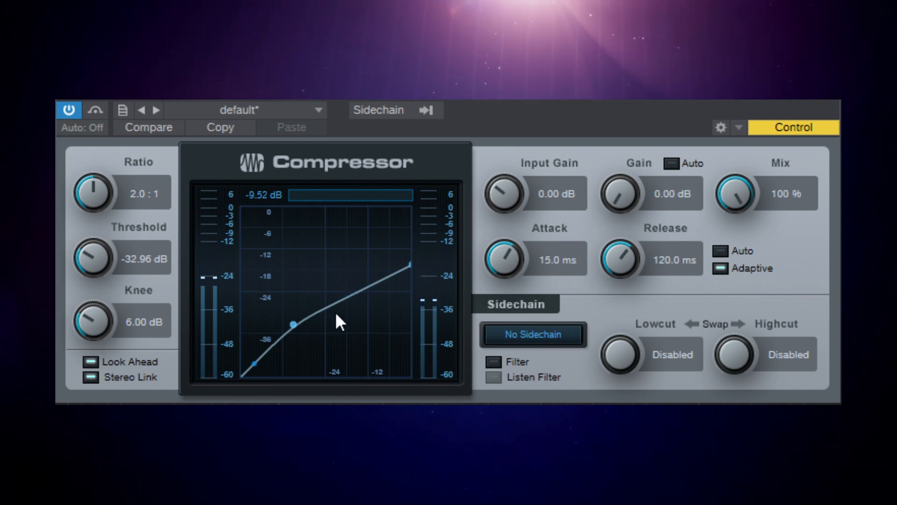
left_click_drag(293, 324, 337, 281)
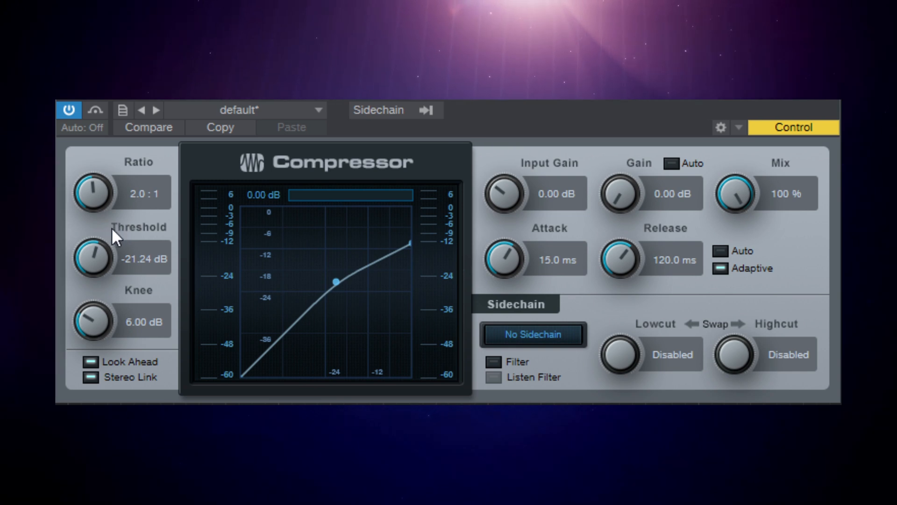
- Try the ratio at 1:1, audition the track at 20.0:1, and set the ratio to 4.0:1
left_click_drag(87, 192, 101, 353)
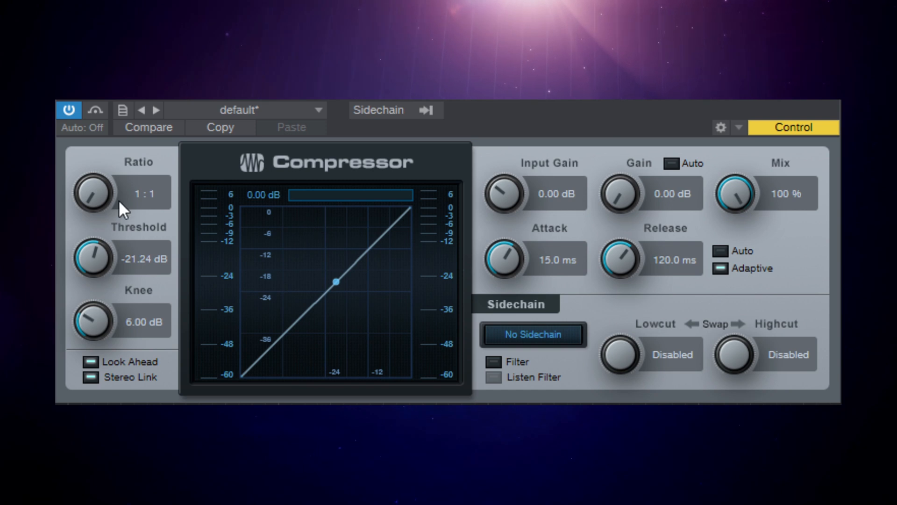
mouse_move(410, 206)
left_mouse_down()
mouse_move(419, 274)
mouse_move(410, 221)
mouse_move(411, 290)
mouse_move(411, 206)
left_mouse_up()
left_click_drag(94, 195, 93, 150)
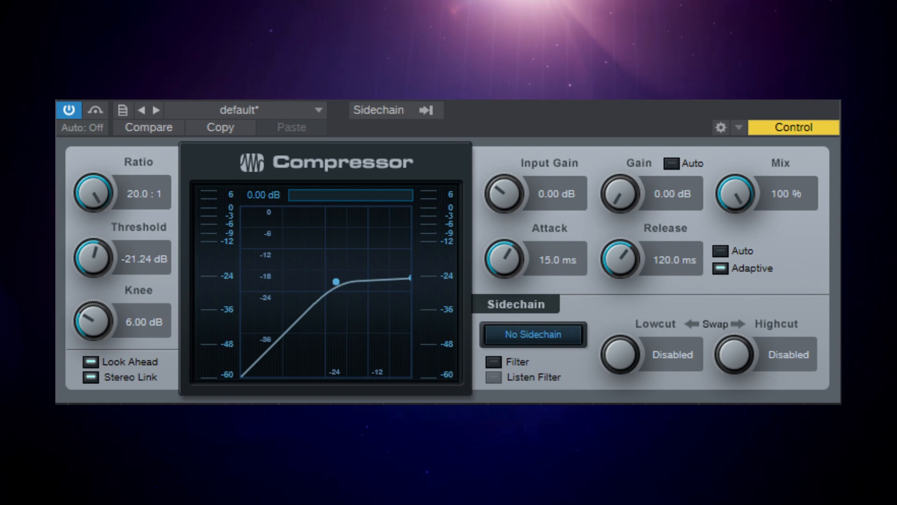
key("space")
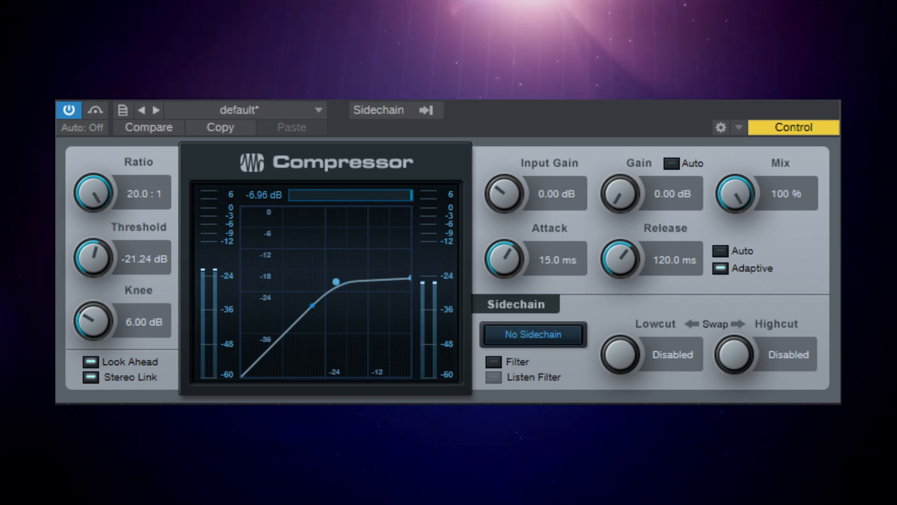
key("space")
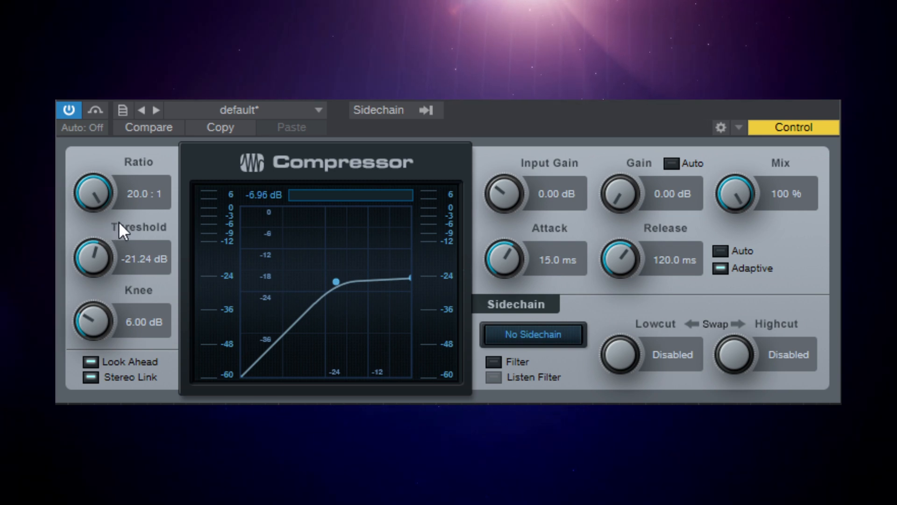
left_click_drag(95, 187, 116, 287)
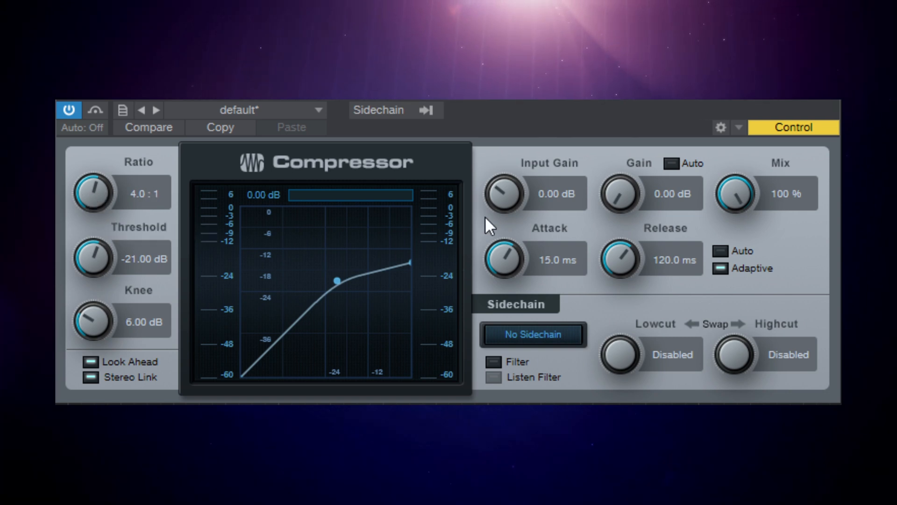
- Try shorter and longer attack times, and reset the attack to its default 15.0 ms
left_click_drag(506, 256, 505, 386)
left_click_drag(500, 264, 501, 201)
double_click(506, 260)
- Browse the compressor presets, collapsing Drums and expanding Vocals, and close the list without loading one
left_click(248, 109)
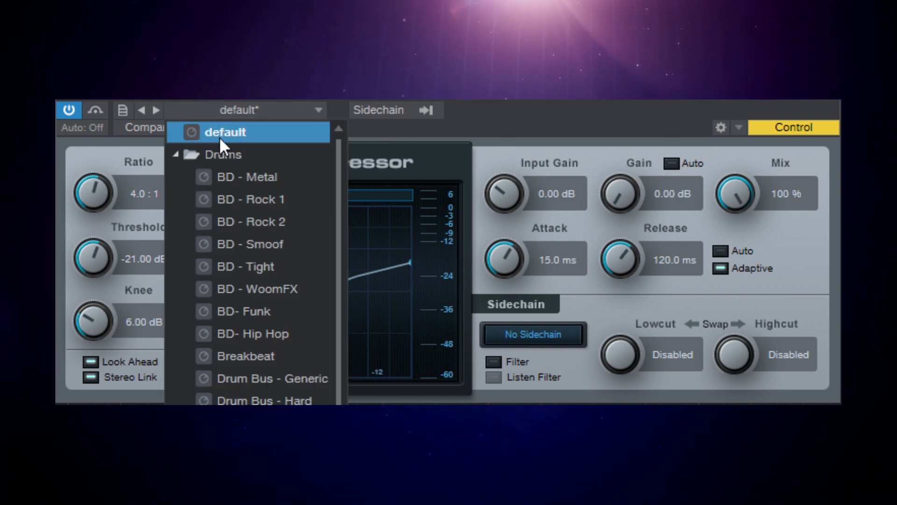
left_click(179, 152)
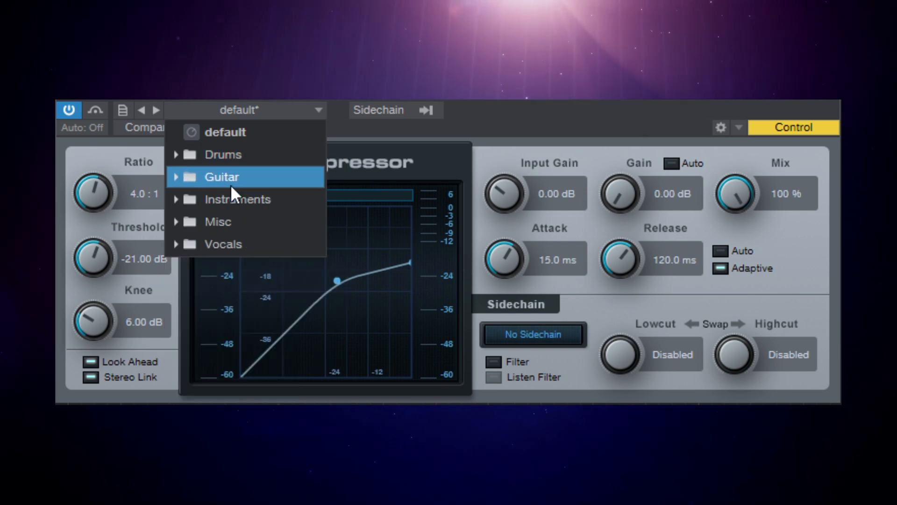
left_click(172, 245)
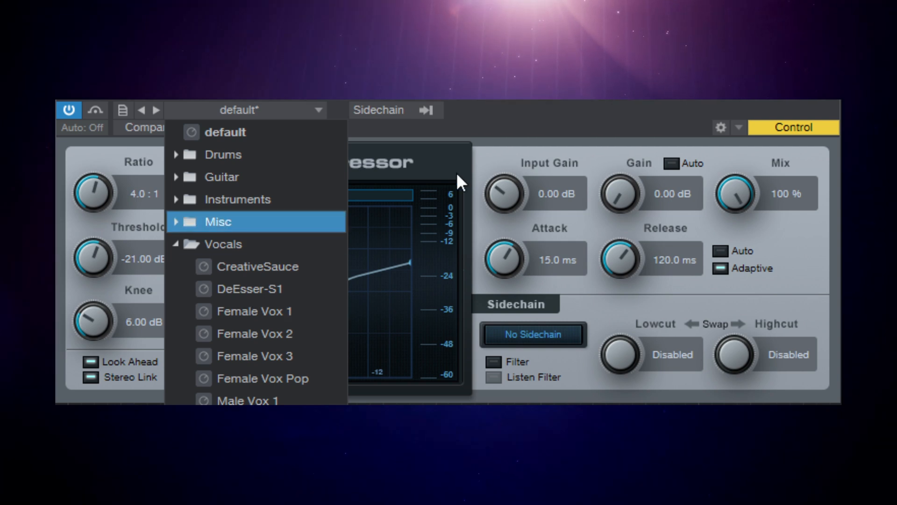
left_click(529, 99)
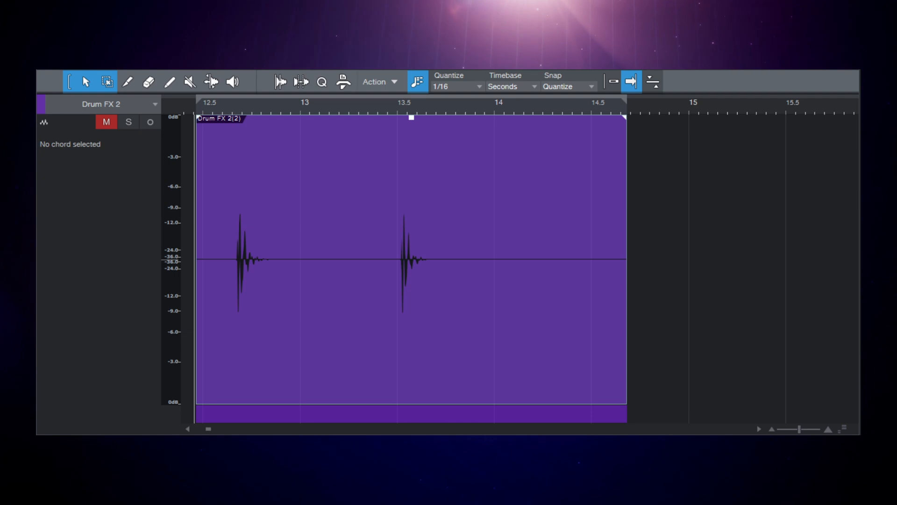
- Unmute the Drum FX 2 track and play back its two drum hits
key("m")
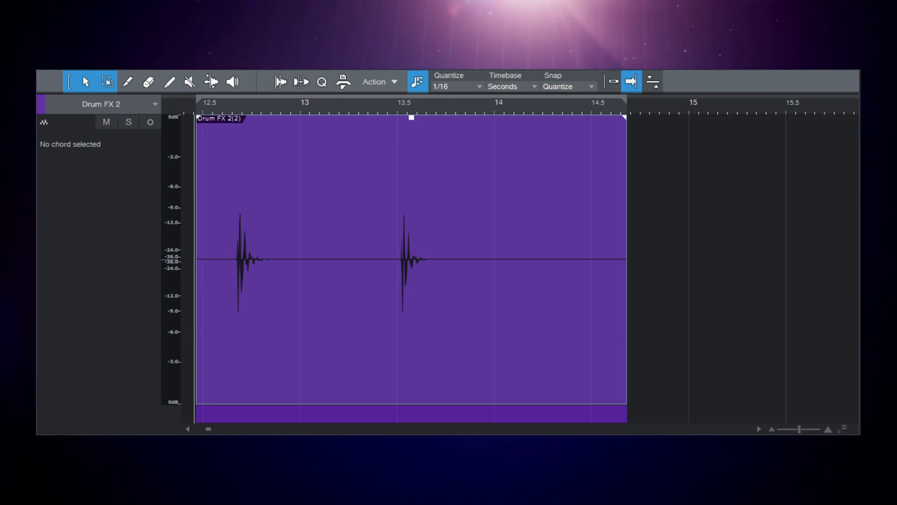
key("space")
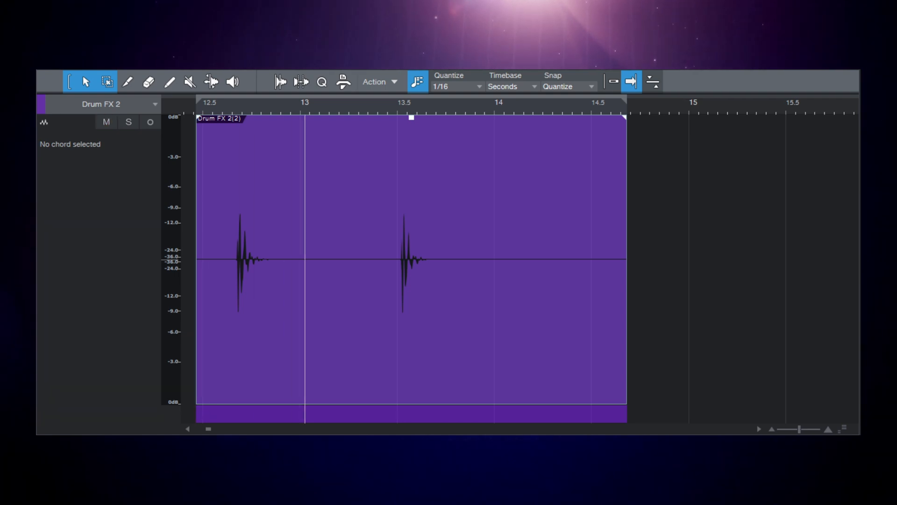
key("space")
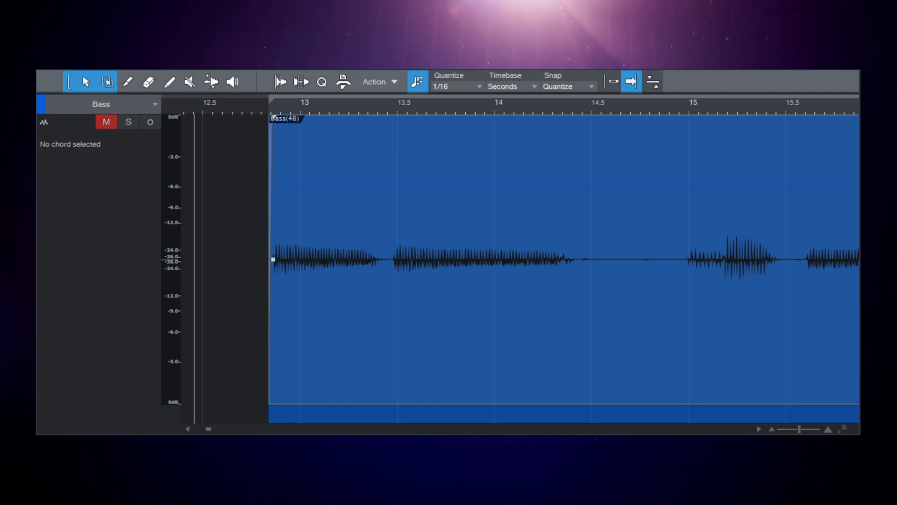
- Unmute the Bass track and solo it
left_click(107, 122)
left_click(129, 122)
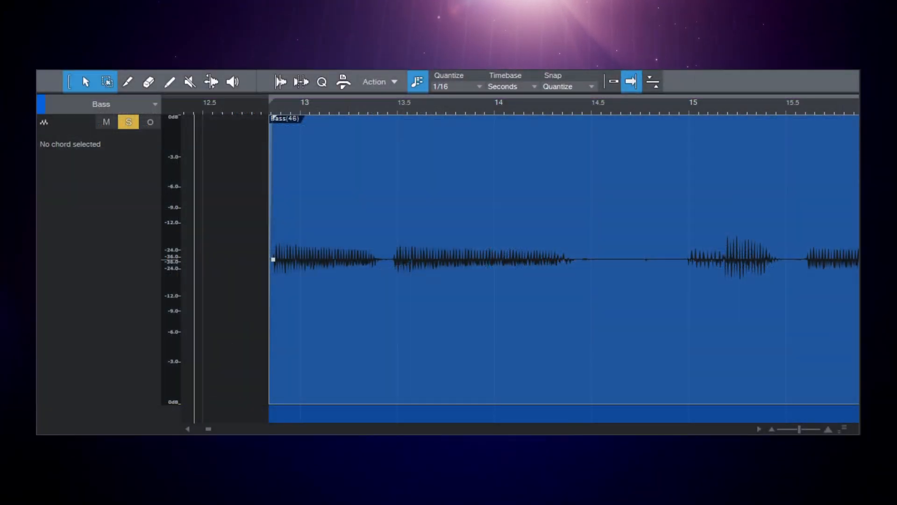
- Check the timebase options of the audio editor's time ruler and dismiss them without changing the setting
right_click(335, 108)
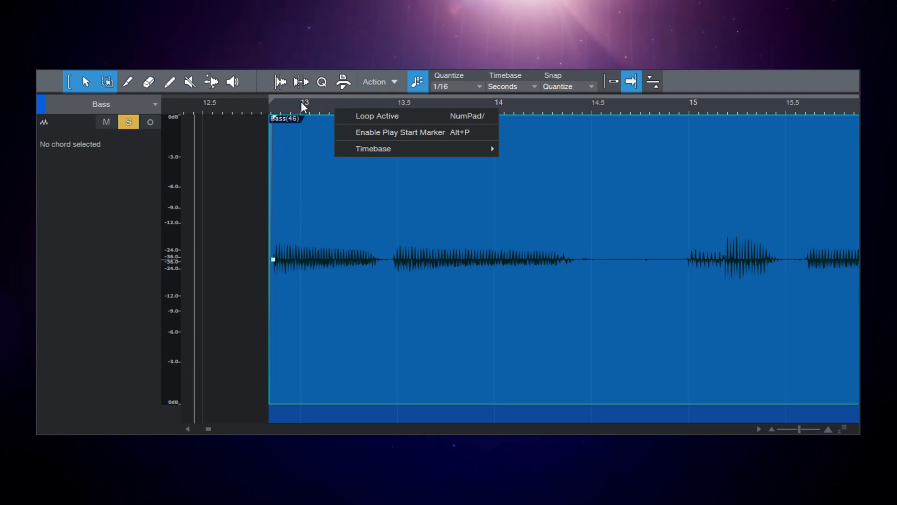
mouse_move(395, 148)
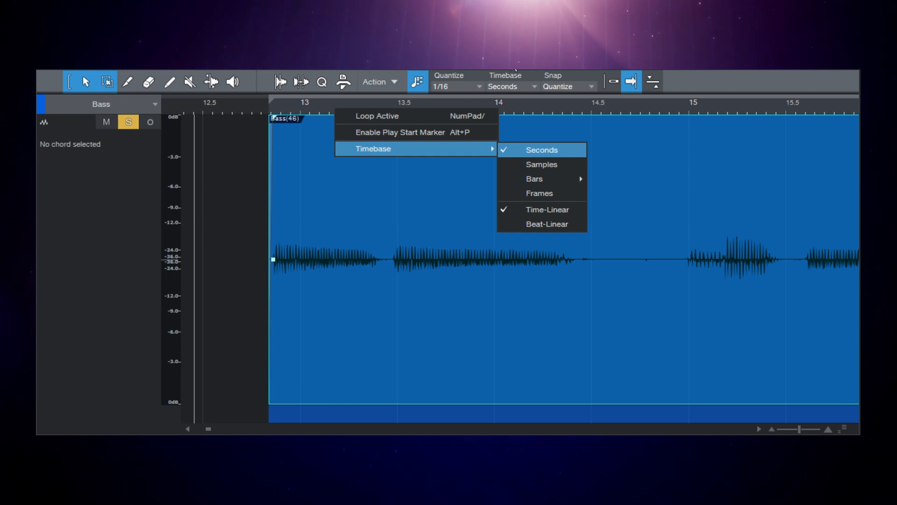
left_click(524, 104)
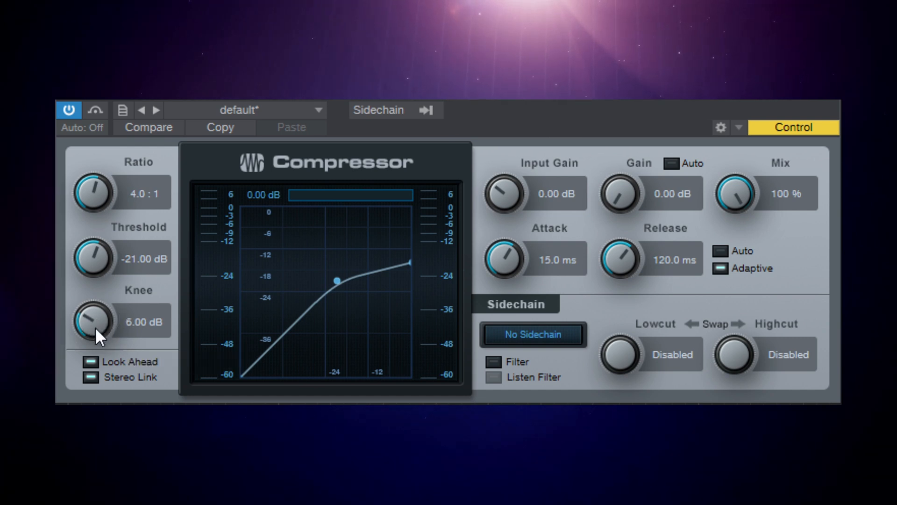
- Harden the compression curve by lowering the knee to 0.10 dB
left_click_drag(94, 327, 76, 304)
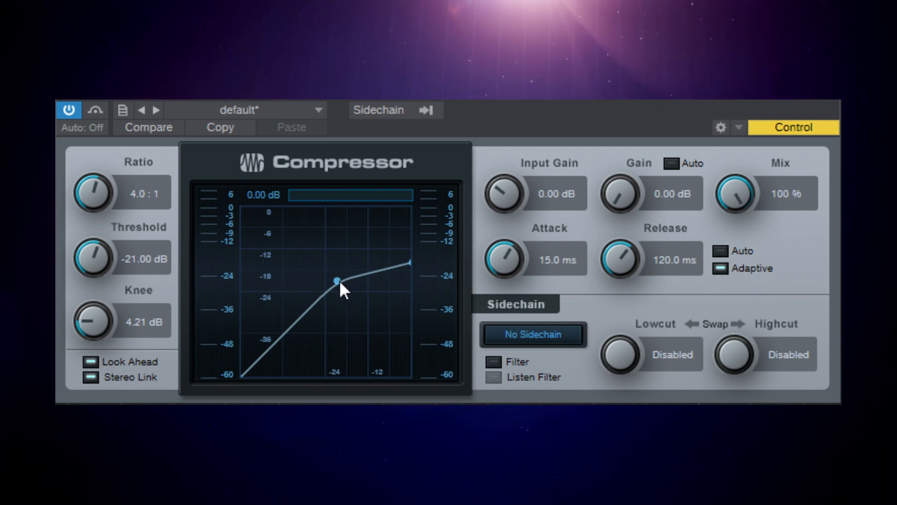
scroll(340, 281, "up", 1)
scroll(337, 282, "up", 10)
scroll(336, 282, "down", 10)
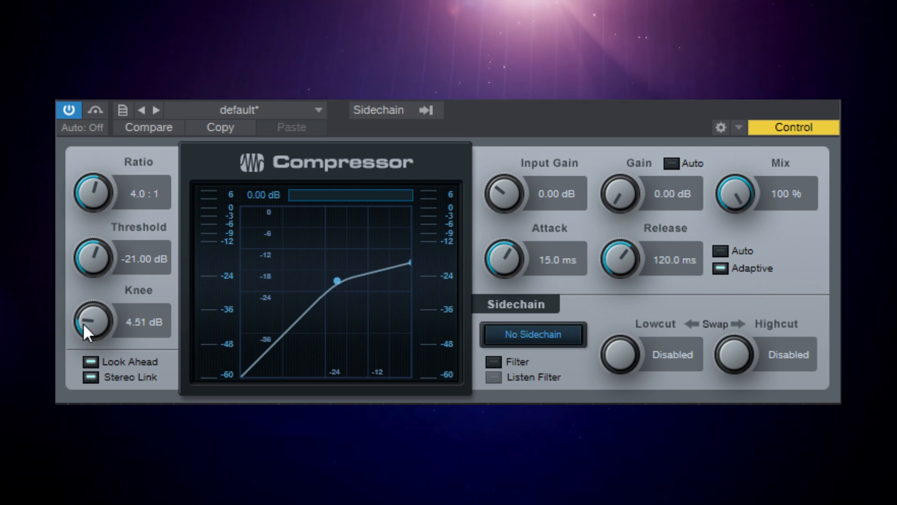
left_click_drag(87, 323, 87, 353)
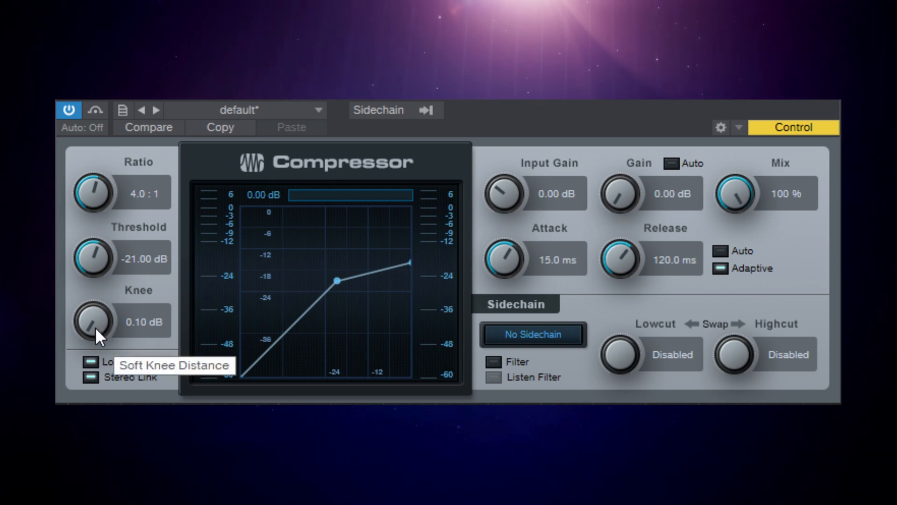
- Compare a soft knee of 15.02 dB with a hard knee of 0.10 dB, and set the knee to 2.82 dB
left_click_drag(94, 327, 82, 260)
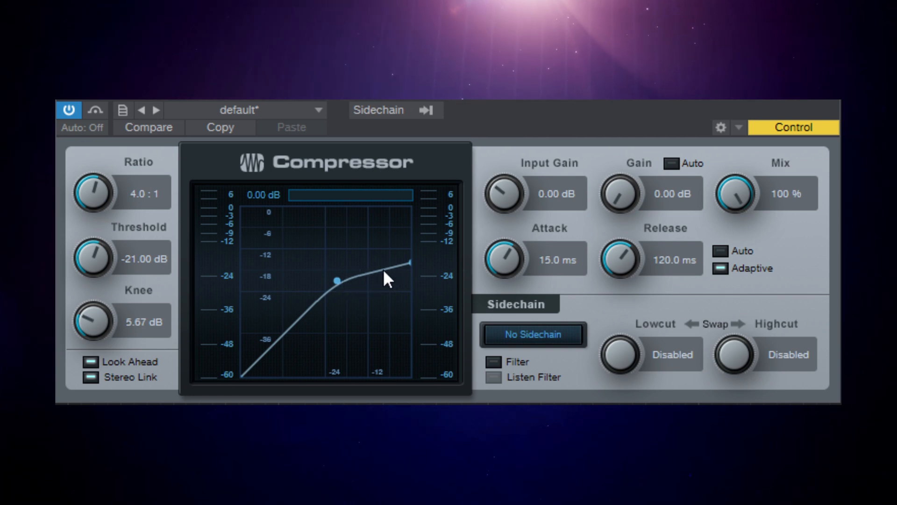
left_click_drag(90, 325, 96, 233)
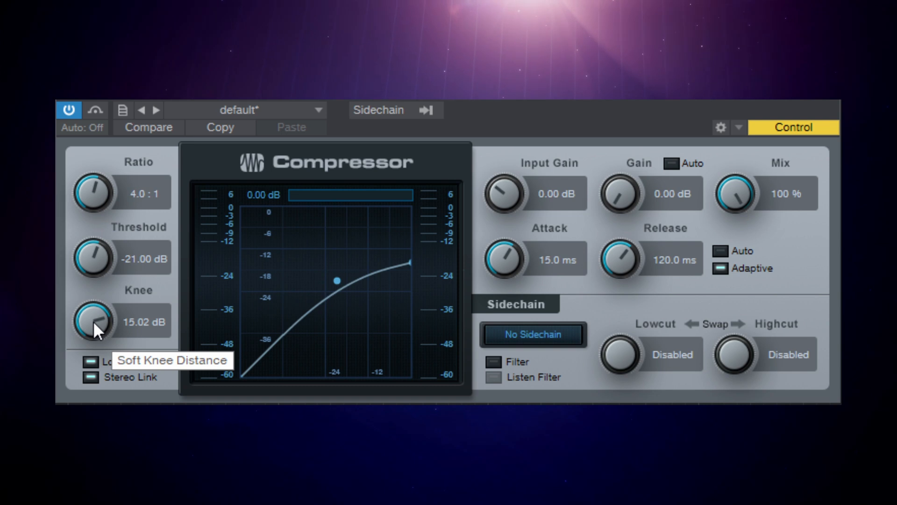
left_click_drag(93, 320, 100, 415)
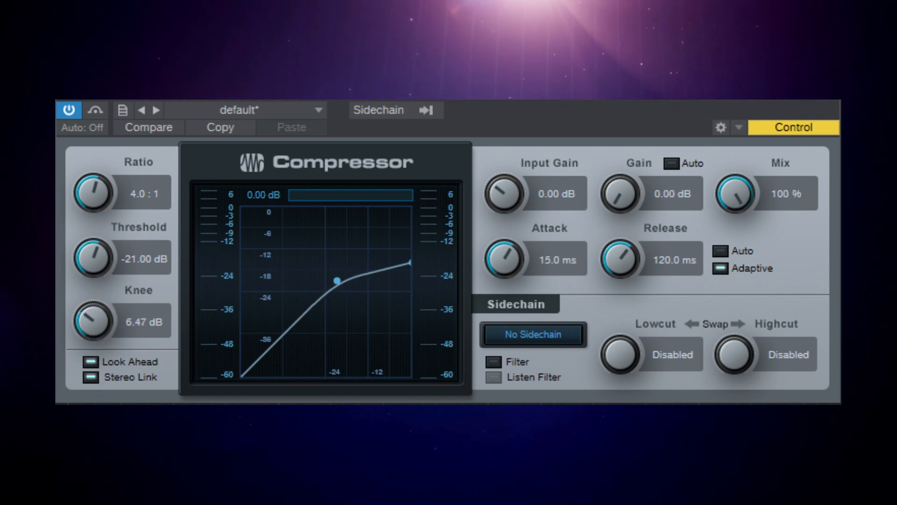
left_click_drag(97, 321, 99, 395)
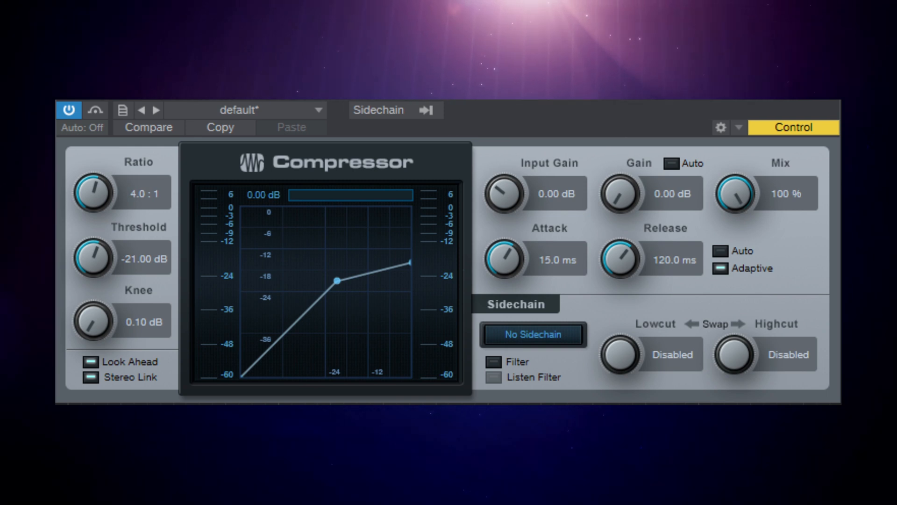
left_click_drag(98, 327, 80, 215)
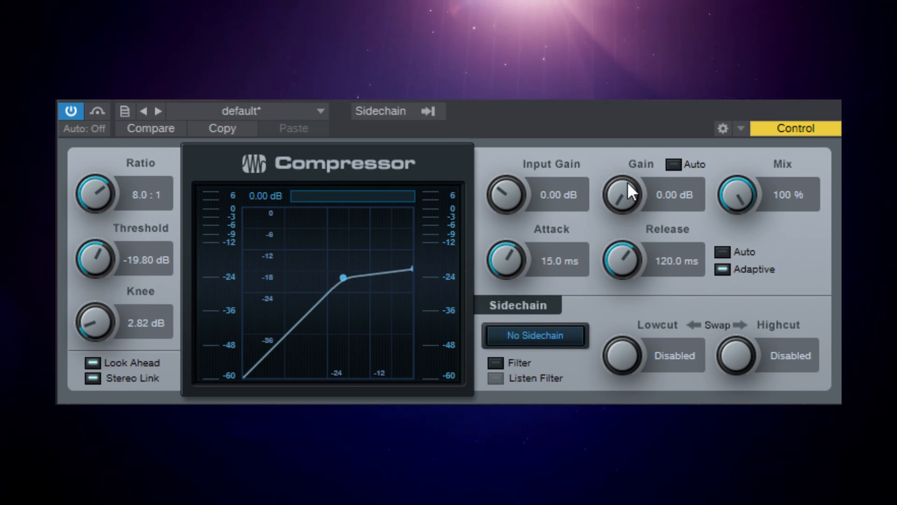
- Try automatic make-up gain, turn it off again, and set the gain manually to 4.60 dB
mouse_move(621, 197)
left_mouse_down()
mouse_move(623, 134)
mouse_move(622, 200)
left_mouse_up()
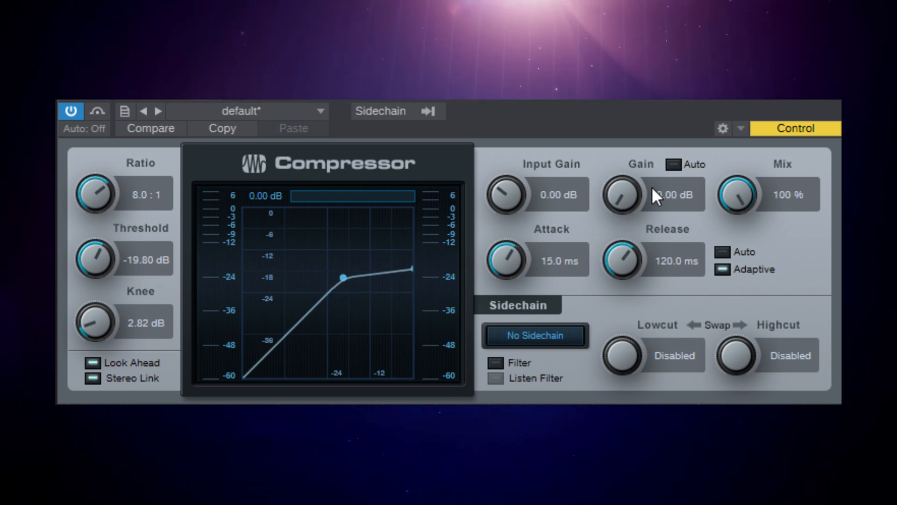
left_click(675, 161)
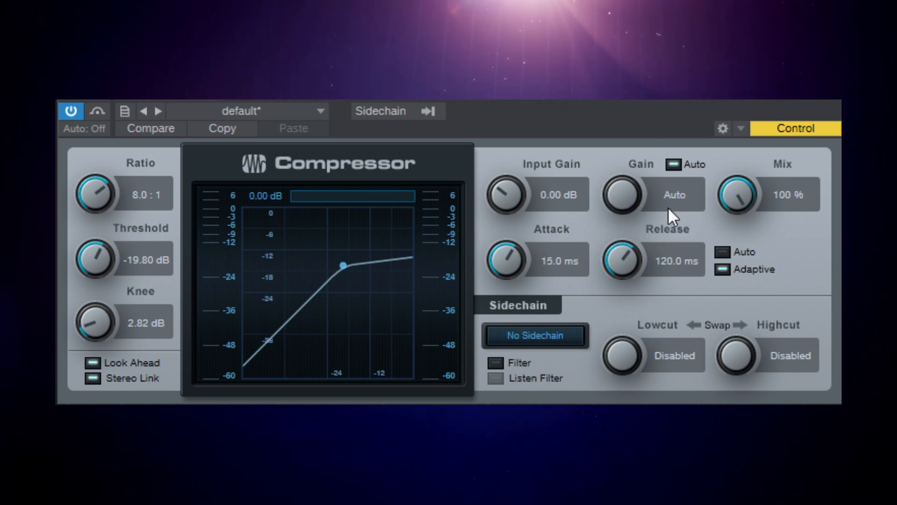
left_click(674, 163)
mouse_move(624, 199)
left_mouse_down()
mouse_move(625, 190)
mouse_move(627, 197)
left_mouse_up()
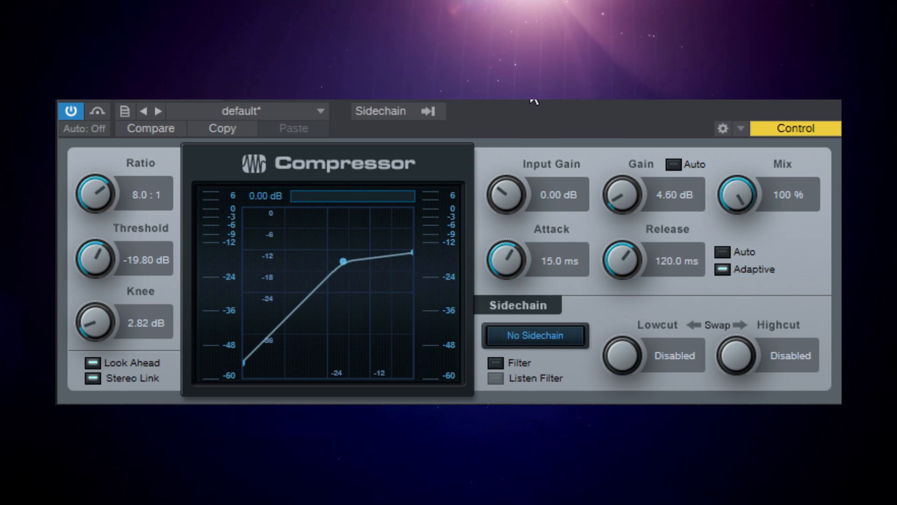
- Set up heavy compression with a 14.8:1 ratio, -33.24 dB threshold and 0.32 ms attack, and lower the mix to 0.0 %
left_click_drag(100, 199, 95, 141)
left_click_drag(115, 244, 153, 306)
left_click_drag(525, 271, 515, 363)
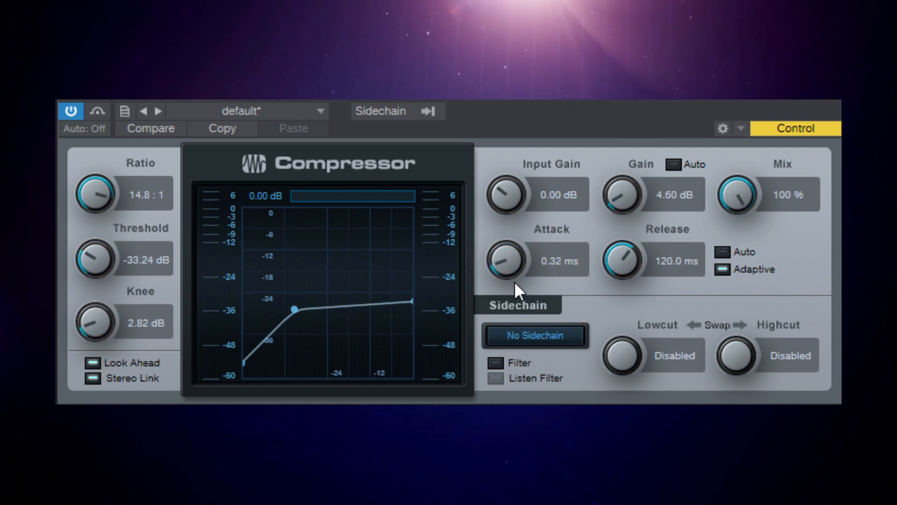
left_click_drag(737, 193, 738, 355)
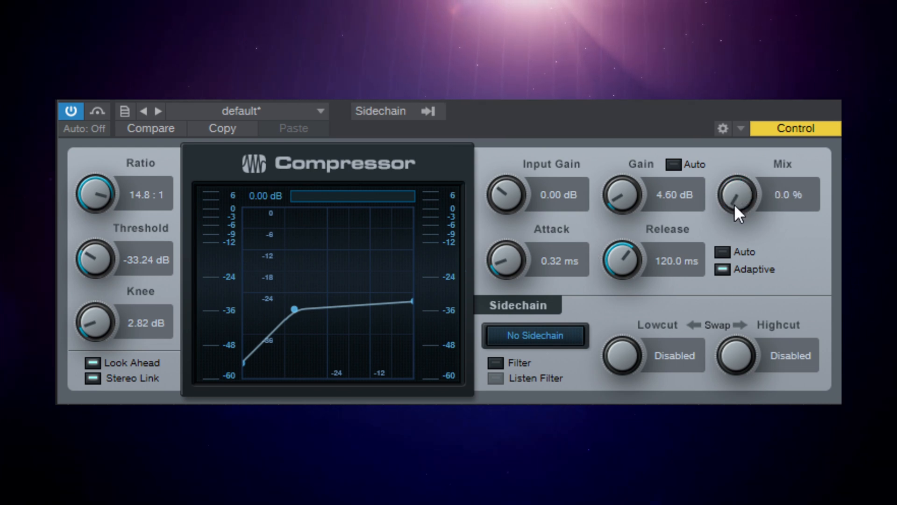
- Raise the mix from zero to blend the heavily compressed signal back in with the dry signal
left_click_drag(737, 192, 740, 168)
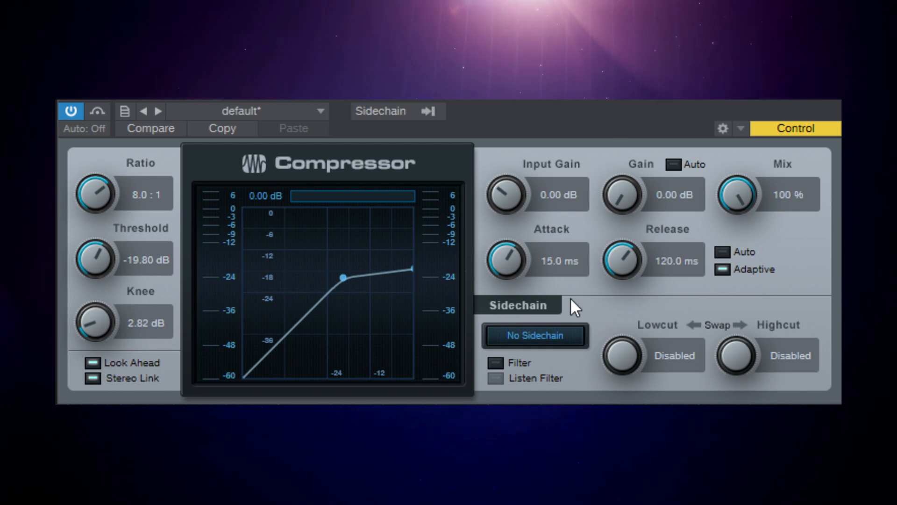
- Enable the internal sidechain filter and set its lowcut to 245 Hz and its highcut to 1.49 k
left_click(498, 362)
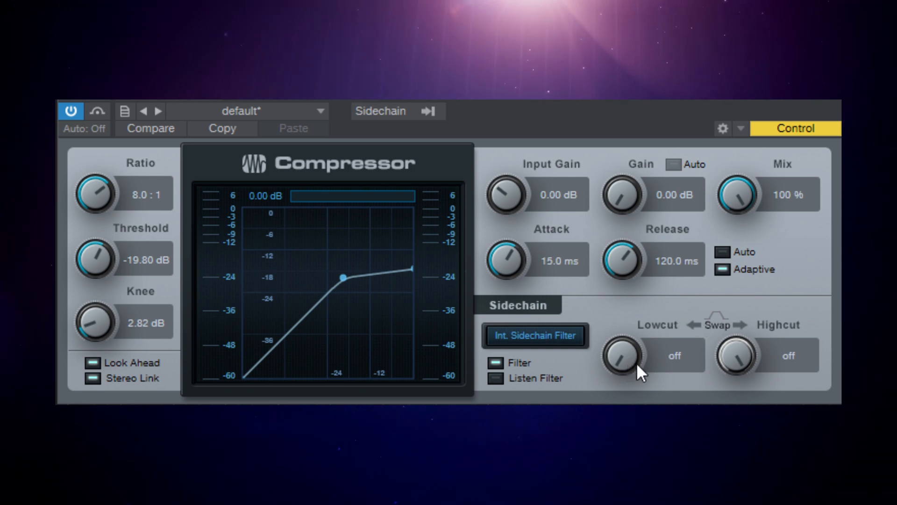
left_click_drag(621, 358, 622, 400)
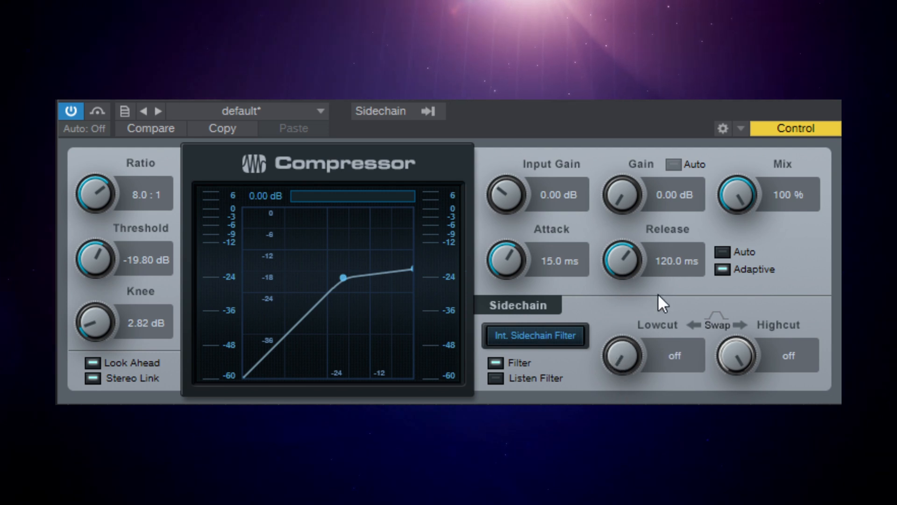
left_click_drag(739, 356, 742, 425)
left_click_drag(621, 365, 614, 265)
left_click_drag(758, 360, 739, 414)
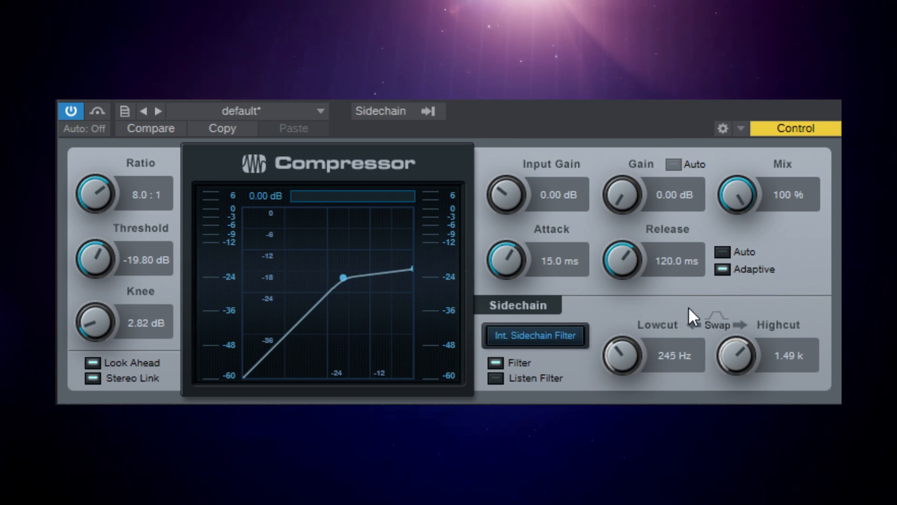
- Turn on Listen Filter and play the track briefly to audition the filtered sidechain signal
left_click(496, 378)
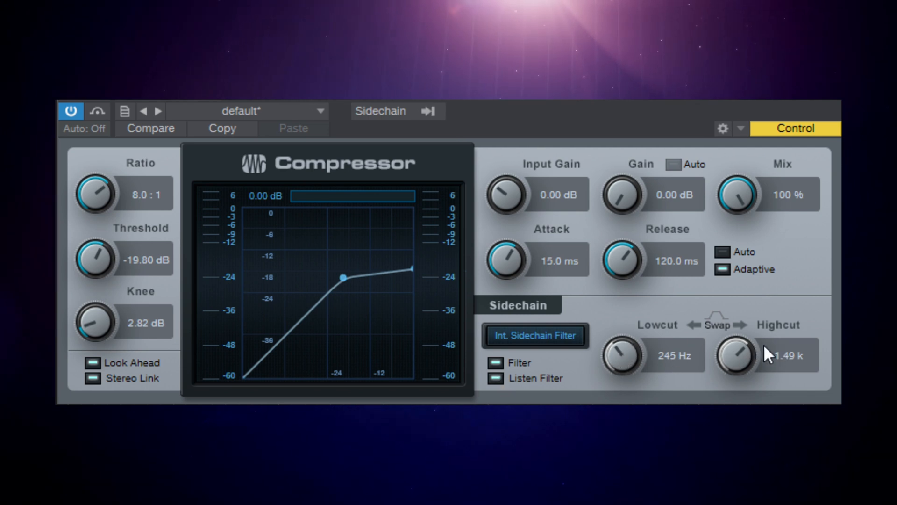
key("space")
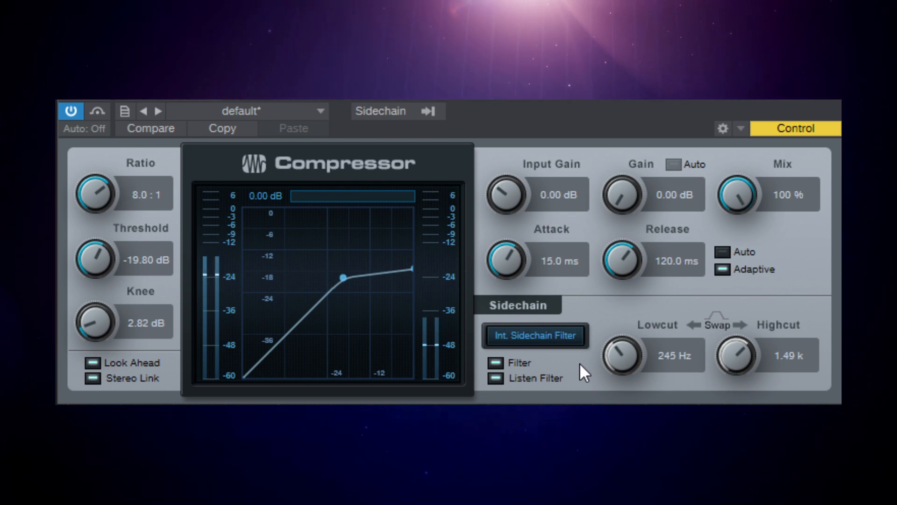
key("space")
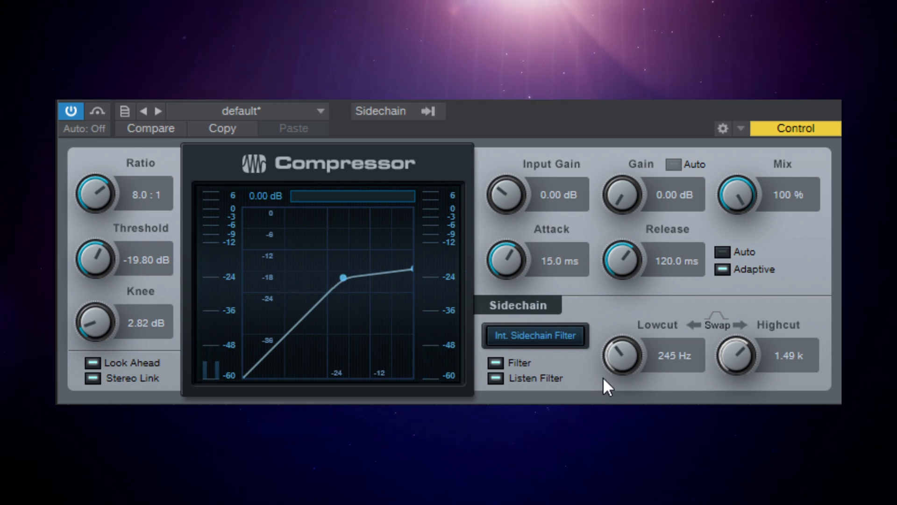
- Refine the sidechain filter by ear during playback, trying a 144 Hz lowcut and settling on a 201 Hz lowcut and 1.59 k highcut
mouse_move(621, 361)
left_mouse_down()
mouse_move(623, 374)
mouse_move(624, 362)
left_mouse_up()
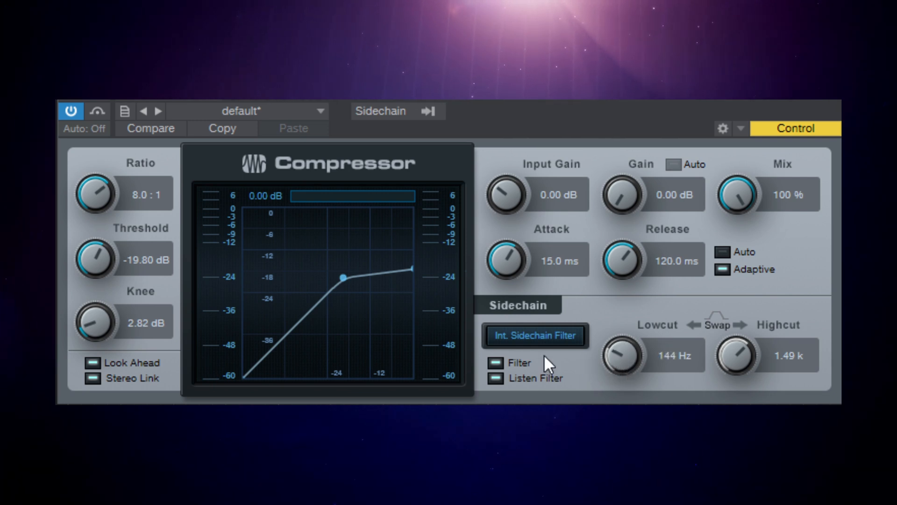
key("space")
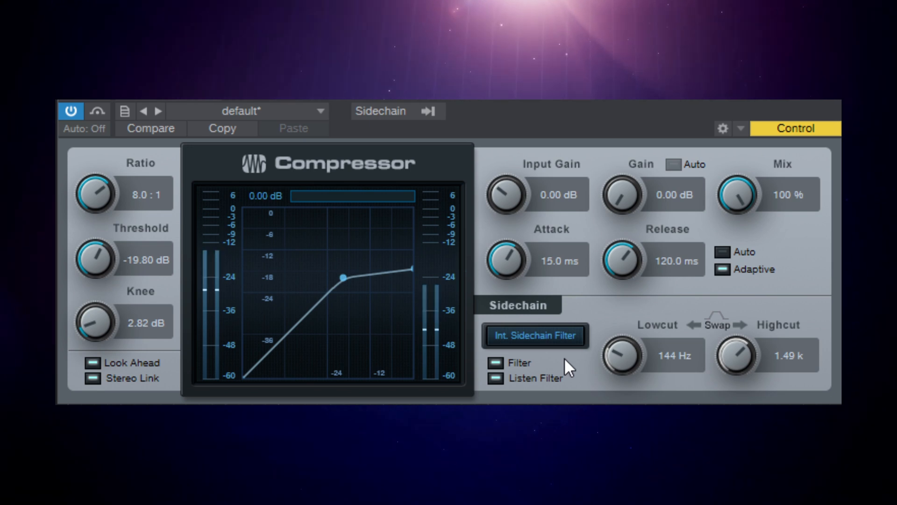
mouse_move(615, 350)
left_mouse_down()
mouse_move(613, 336)
mouse_move(614, 349)
left_mouse_up()
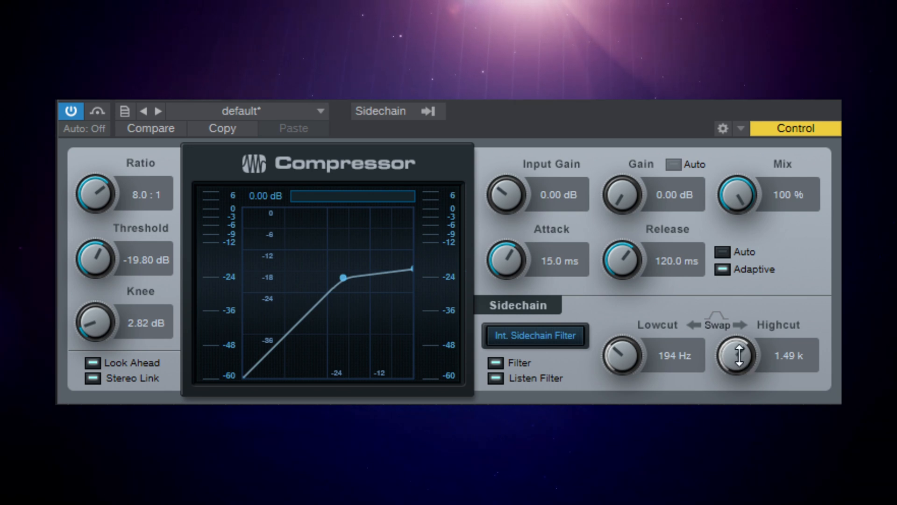
left_click_drag(739, 356, 740, 354)
left_click_drag(619, 352, 619, 350)
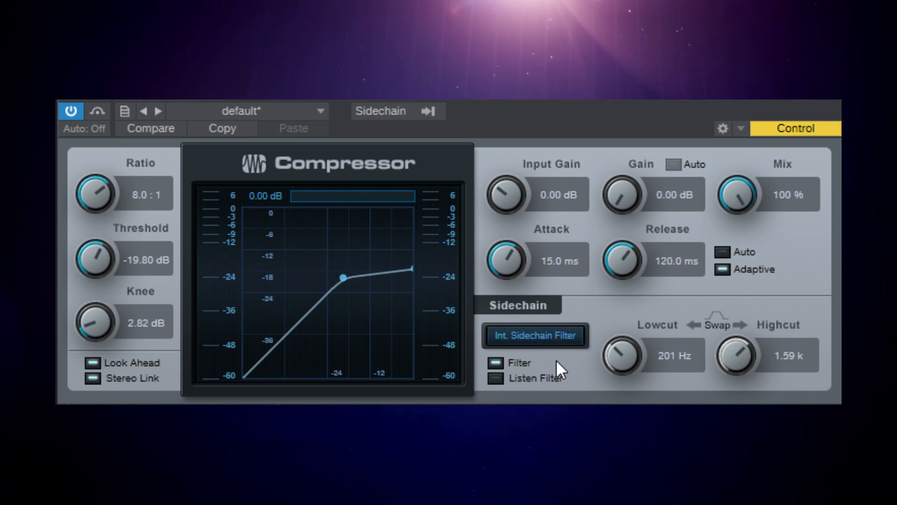
- Lower the threshold to -35.88 dB during playback and compare the compression with the sidechain filter off and on
key("space")
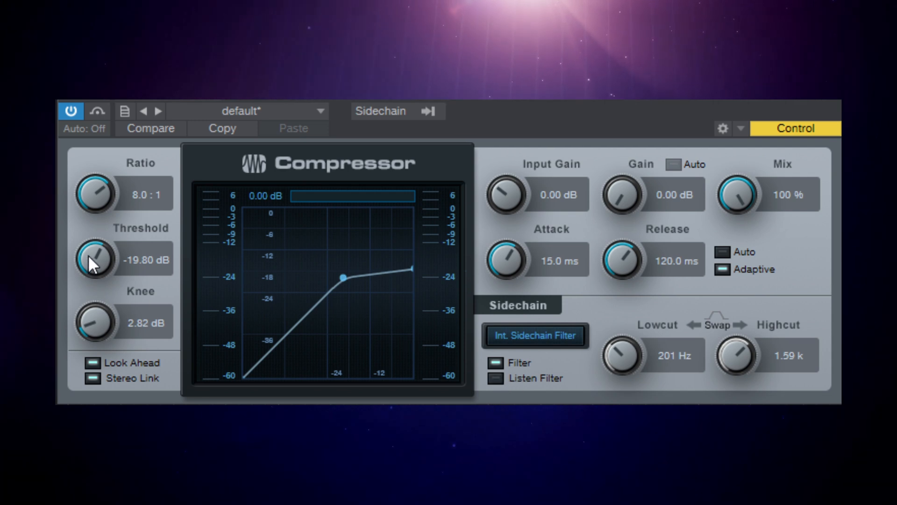
key("space")
left_click_drag(93, 256, 93, 326)
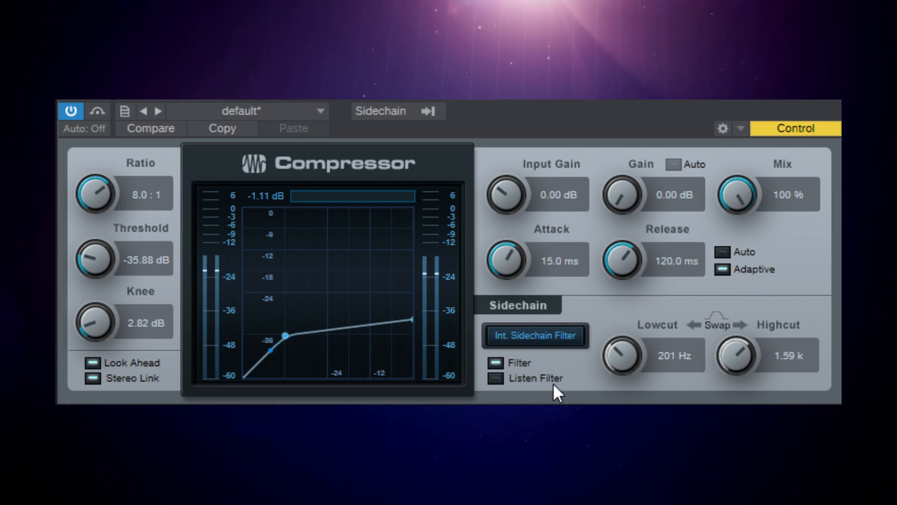
left_click(496, 363)
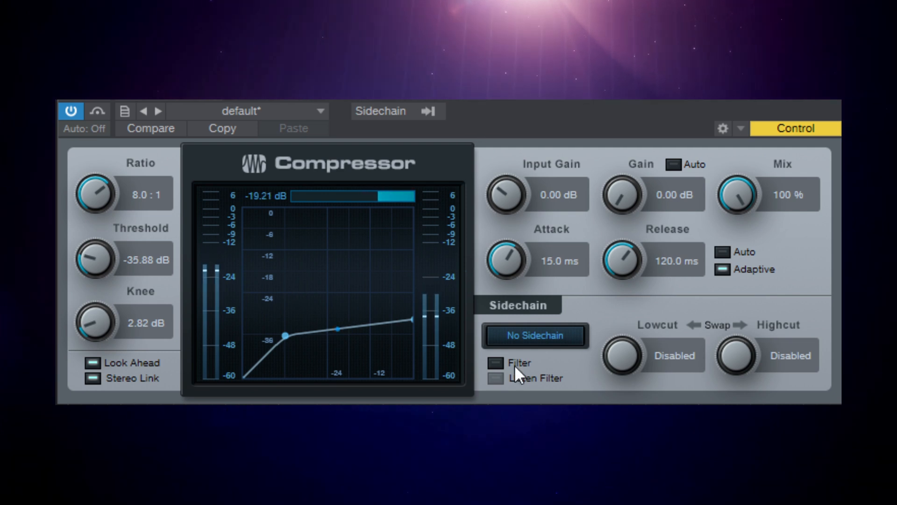
left_click(500, 363)
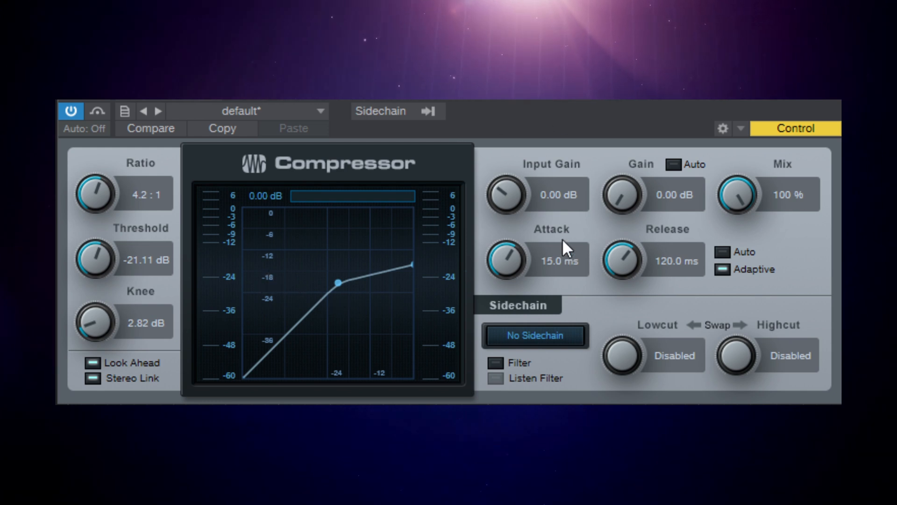
- Activate the external sidechain and choose the Kick track as its source
left_click(376, 109)
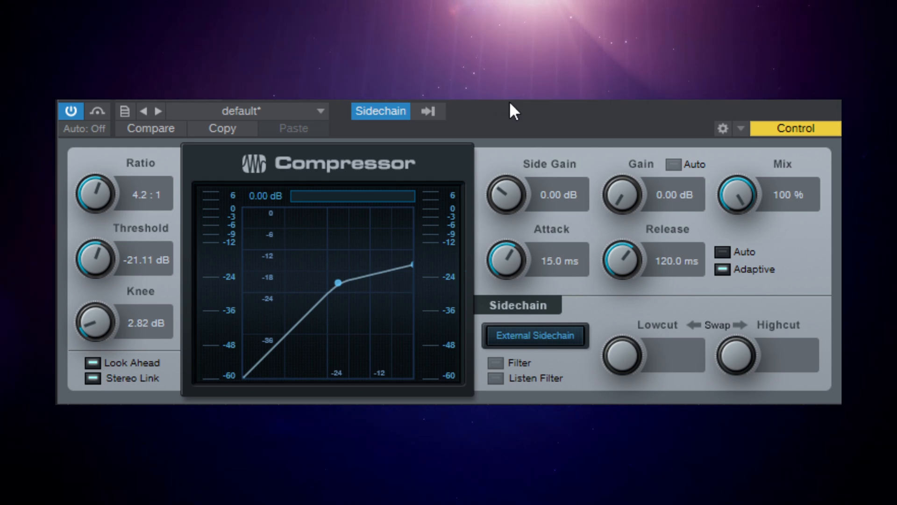
left_click(428, 111)
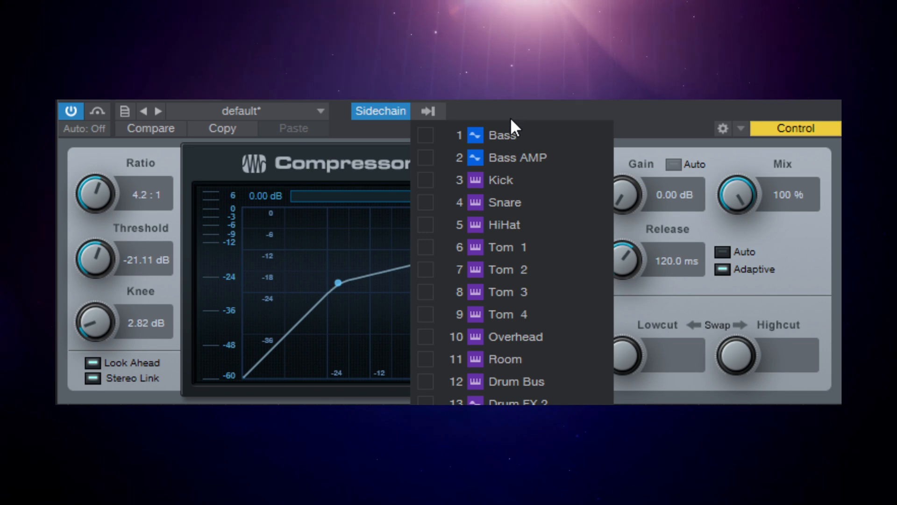
left_click(428, 178)
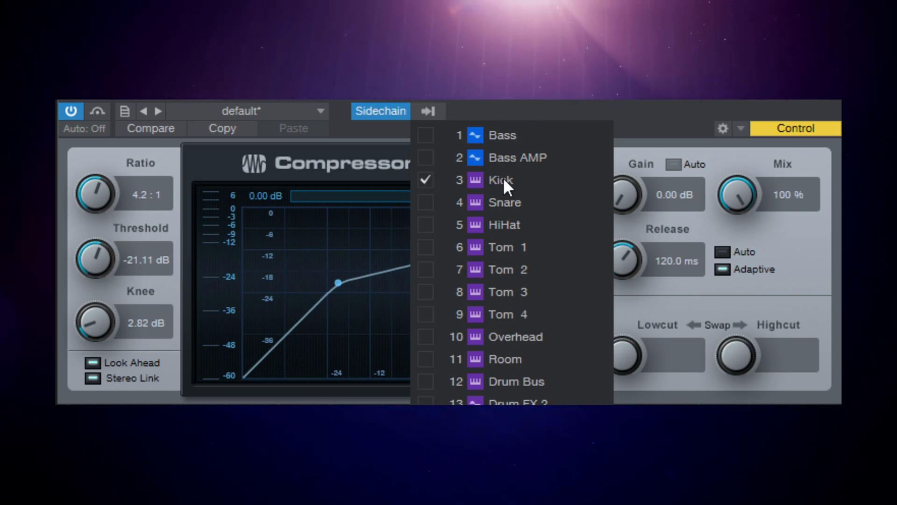
left_click(503, 99)
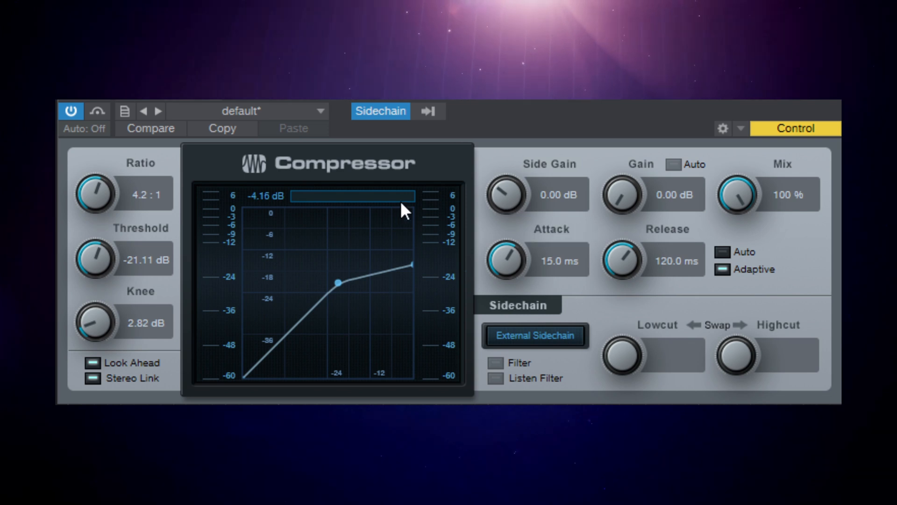
- Try a side gain of 8.64 dB on the external sidechain and reduce it to 2.70 dB
mouse_move(506, 195)
left_mouse_down()
mouse_move(500, 180)
mouse_move(505, 202)
left_mouse_up()
left_click_drag(506, 193, 503, 142)
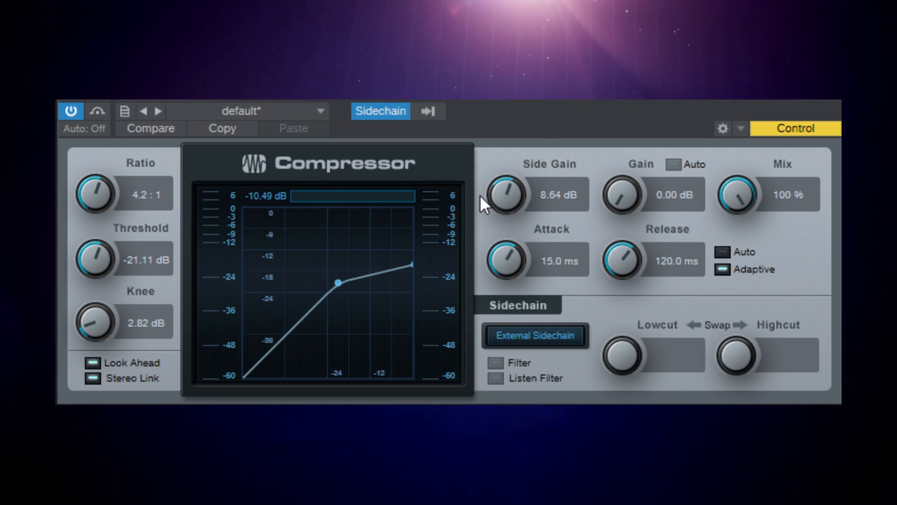
left_click_drag(501, 191, 521, 234)
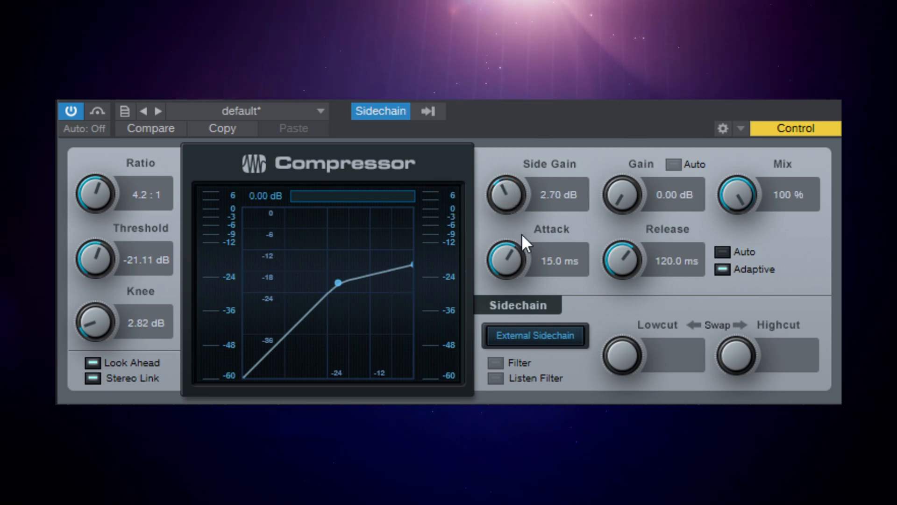